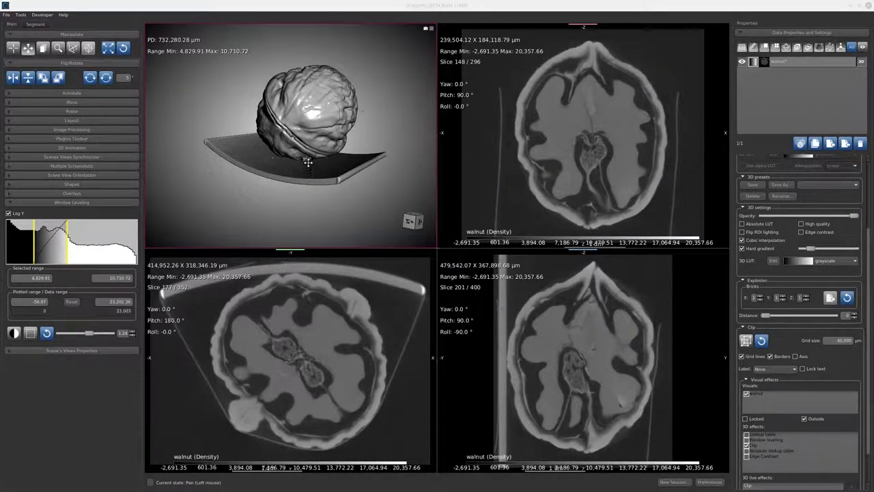
Switch Dragonfly's manipulation mode from Pan to Track so the slice views show crosshairs.
click(215, 184)
key(Escape)
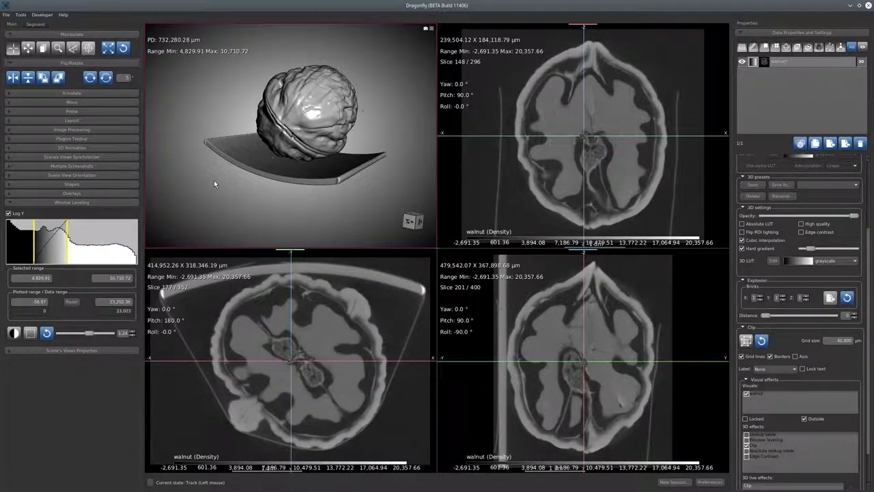
Maximize the 3D walnut view and show the Movie Maker timeline from its context menu.
double_click(325, 143)
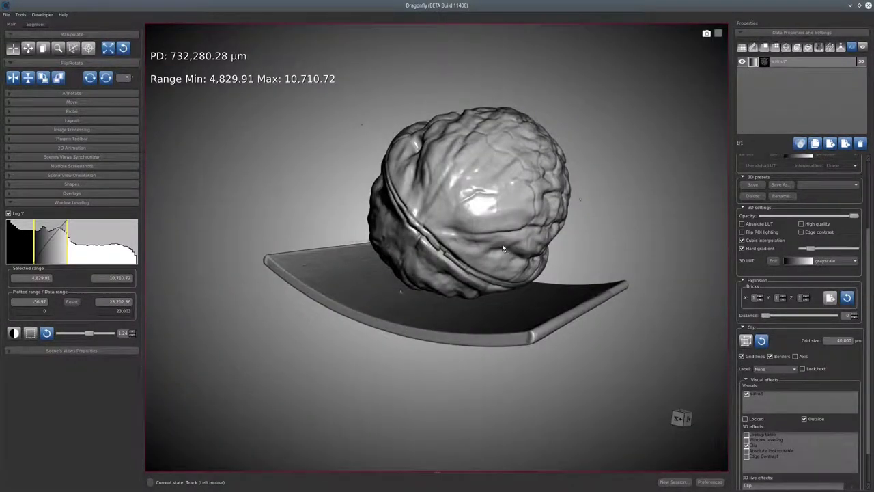
right_click(637, 210)
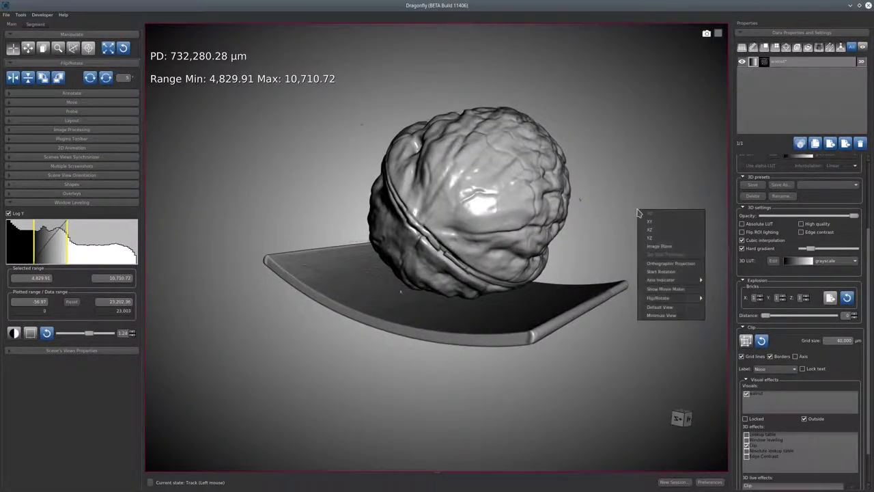
click(663, 290)
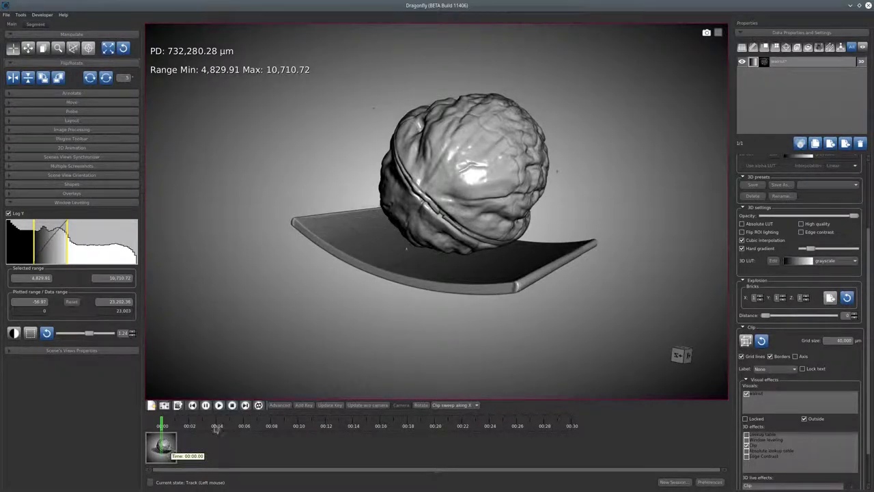
Rotate the walnut to a new starting angle and update the 00:00 keyframe with it.
drag(475, 183, 653, 233)
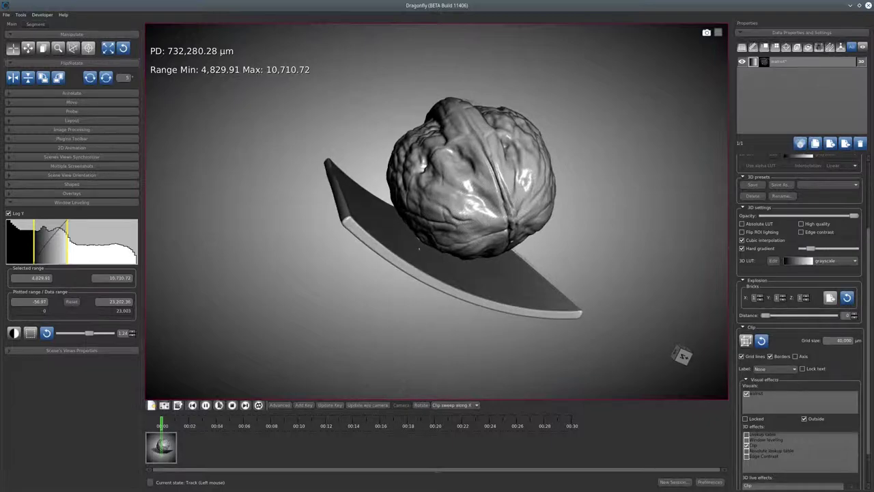
right_click(169, 449)
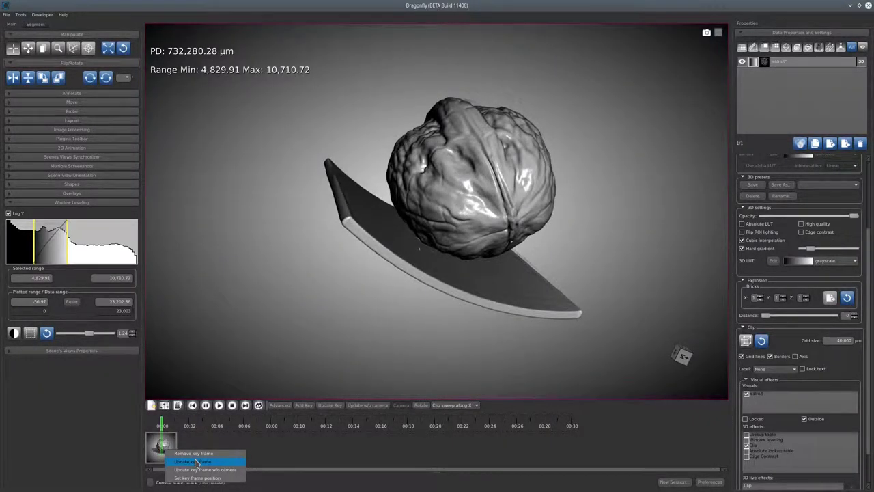
click(193, 462)
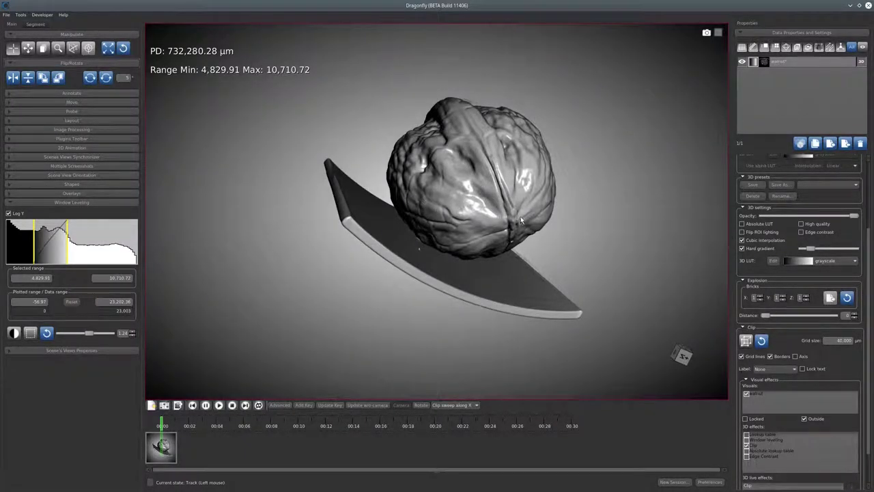
Rotate and zoom in close on the walnut, add a keyframe at 00:10, and preview around 00:02.
drag(520, 216, 239, 155)
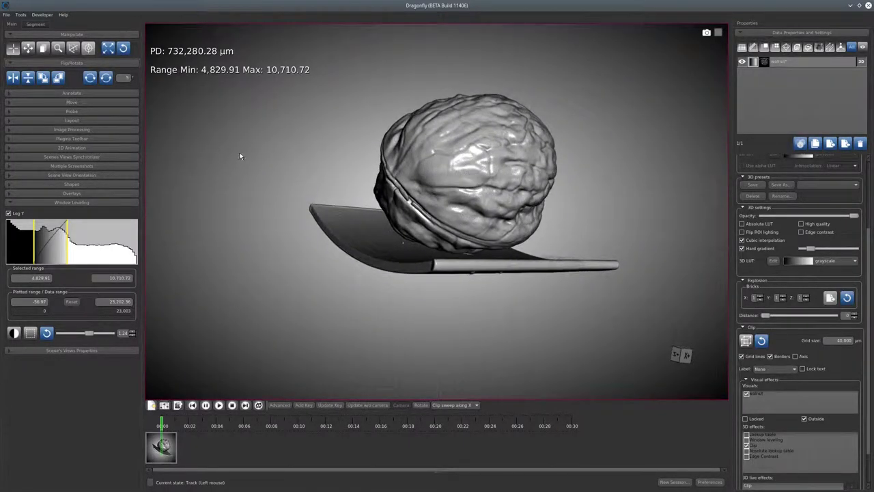
click(58, 48)
drag(403, 243, 420, 295)
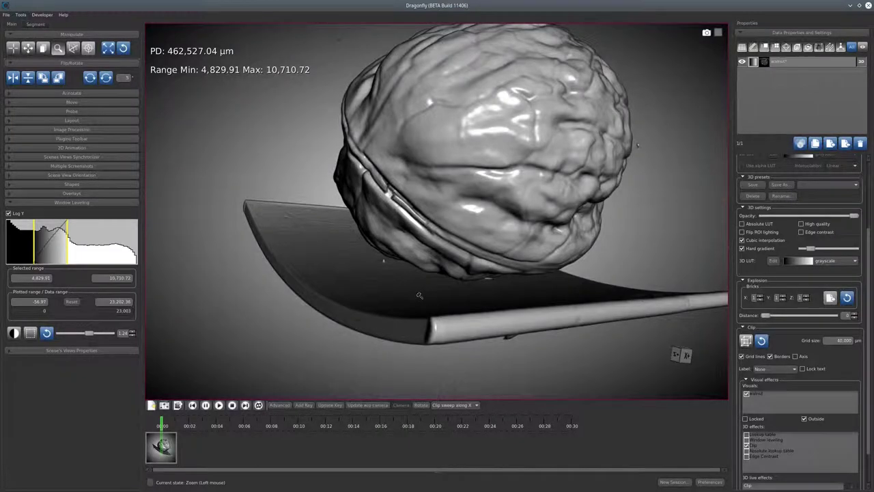
double_click(292, 451)
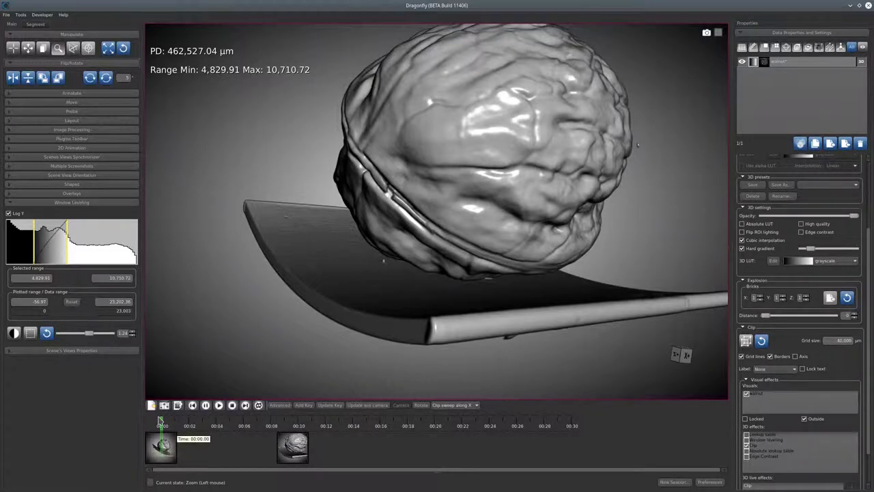
drag(162, 422, 140, 431)
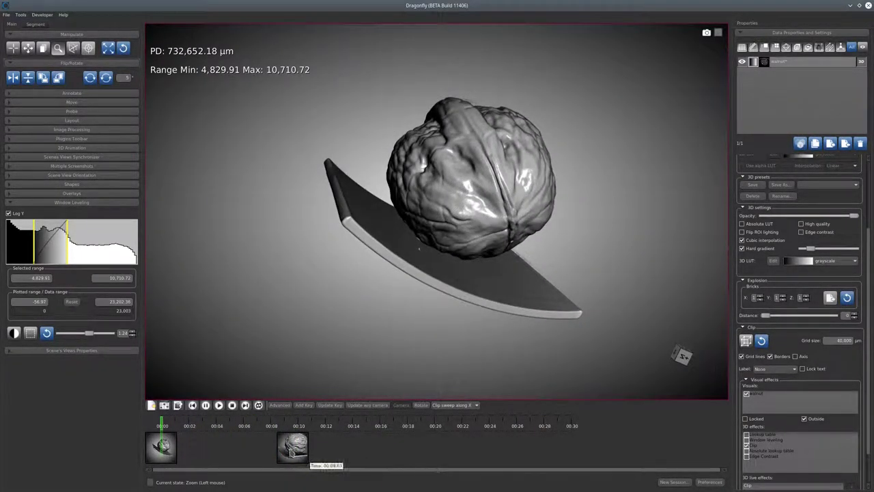
Remove the zoomed keyframe and add a 40-degree rotation sweep about the third axis.
right_click(290, 451)
click(309, 453)
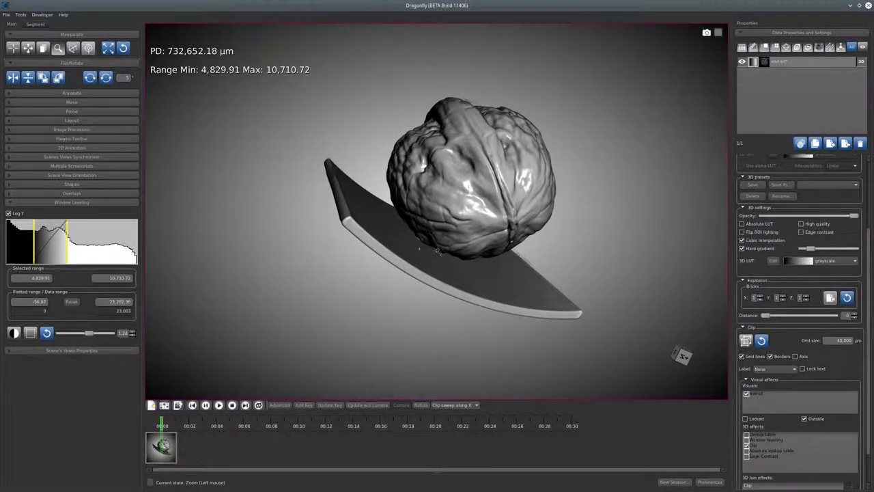
click(421, 405)
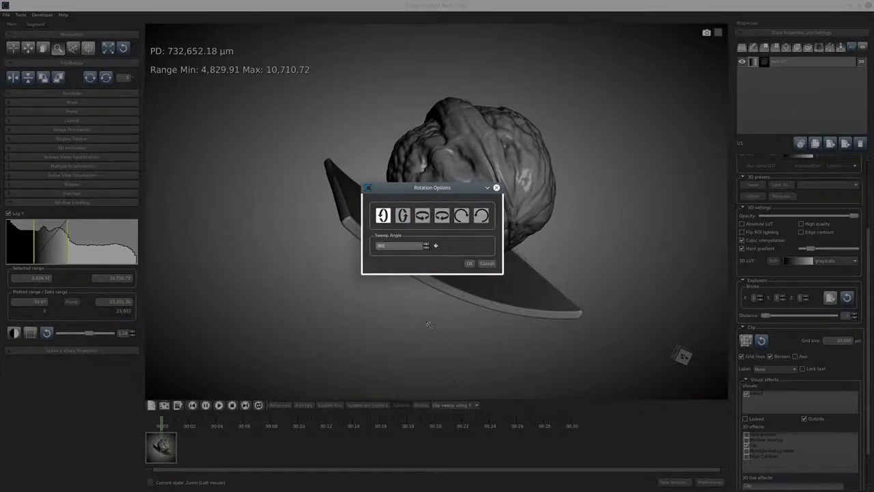
click(422, 216)
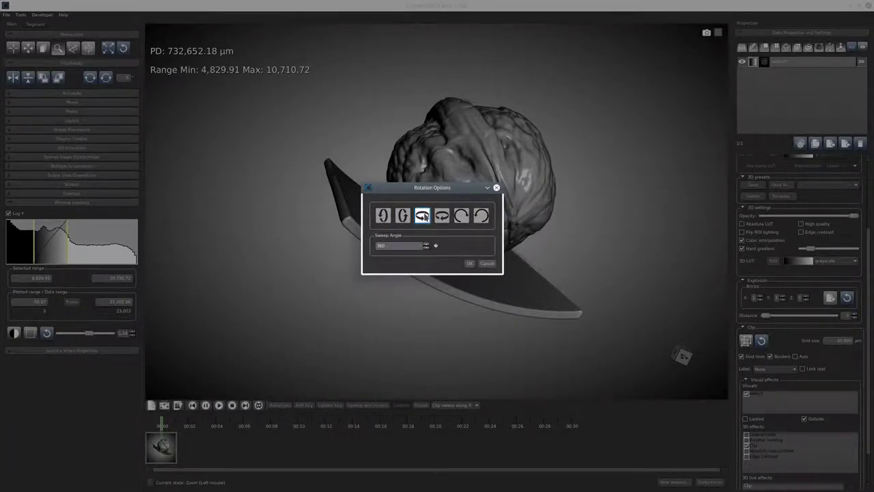
double_click(390, 245)
text(40)
key(Return)
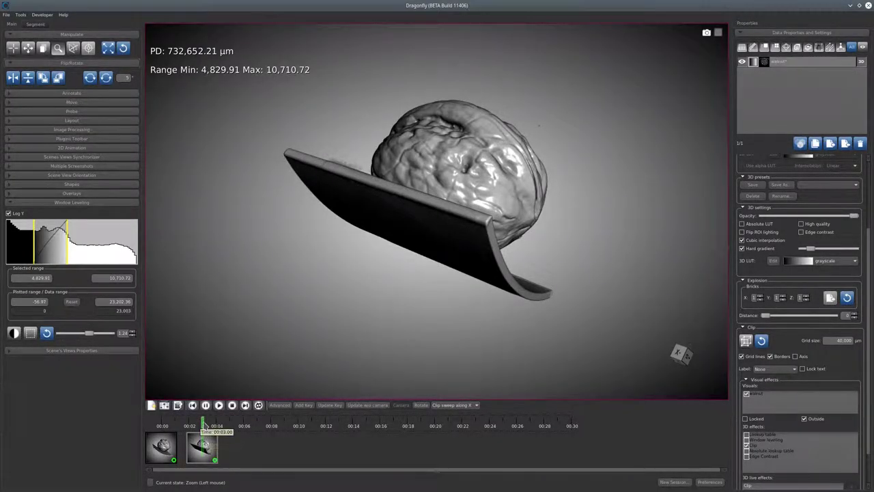
mouse_move(202, 424)
mouse_down()
mouse_move(148, 430)
mouse_move(204, 424)
mouse_up()
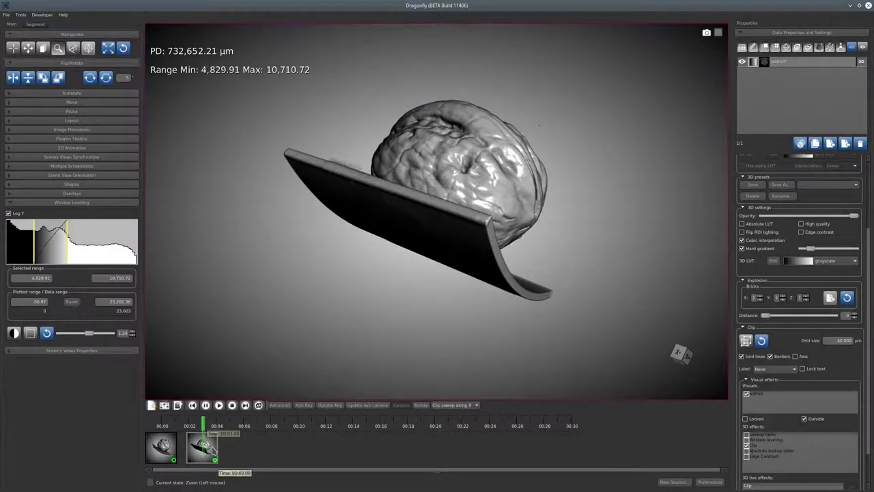
mouse_move(205, 457)
mouse_down()
mouse_move(432, 445)
mouse_move(203, 444)
mouse_up()
click(155, 456)
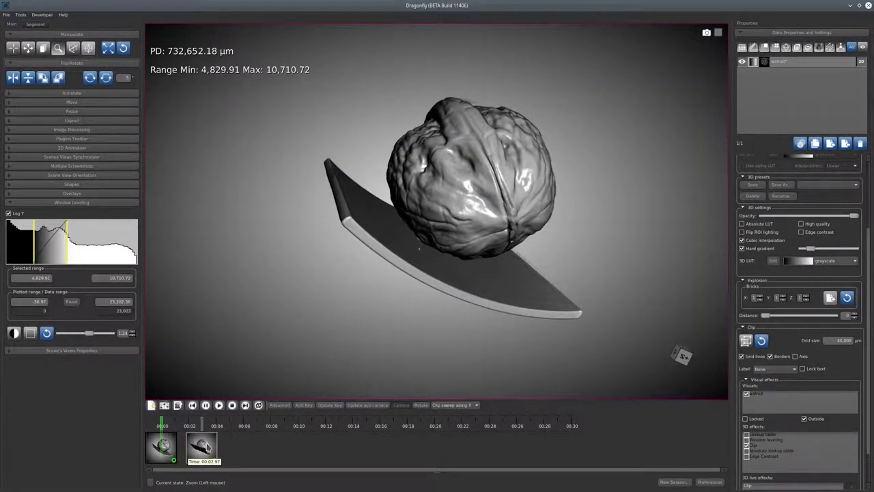
click(207, 445)
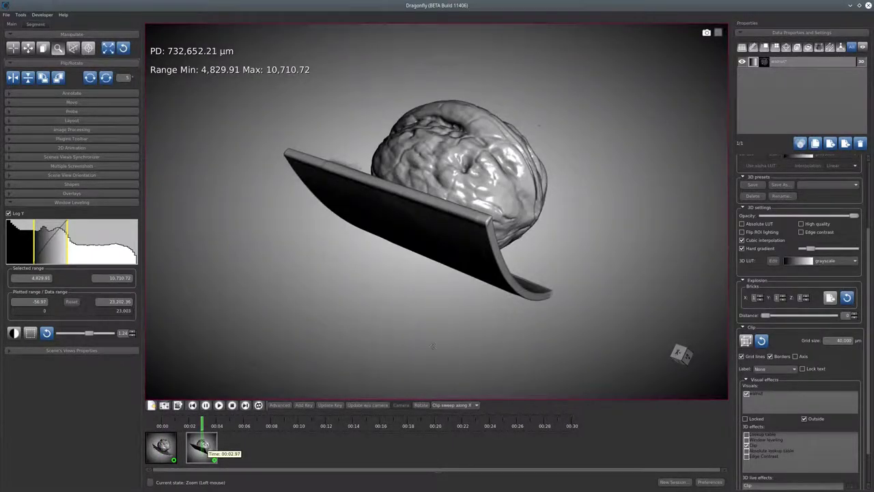
Restore four views and drag the clip box's top border down in the axial slice to cut the walnut open.
double_click(503, 224)
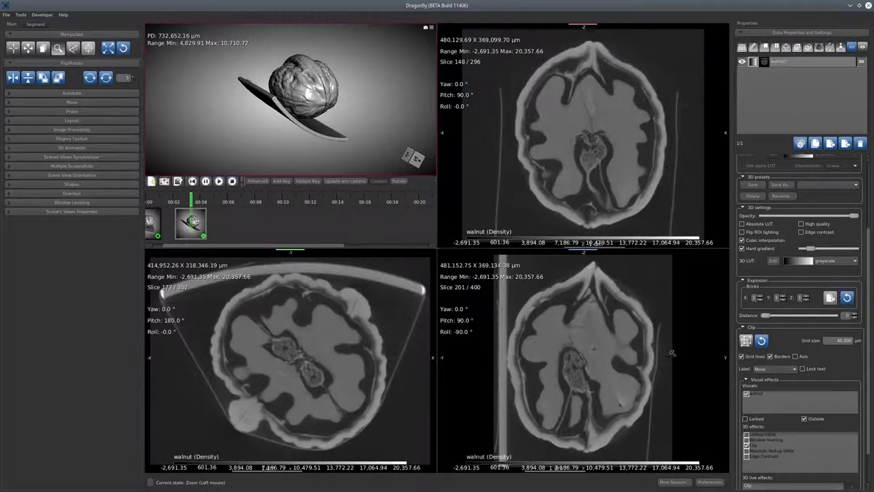
click(746, 341)
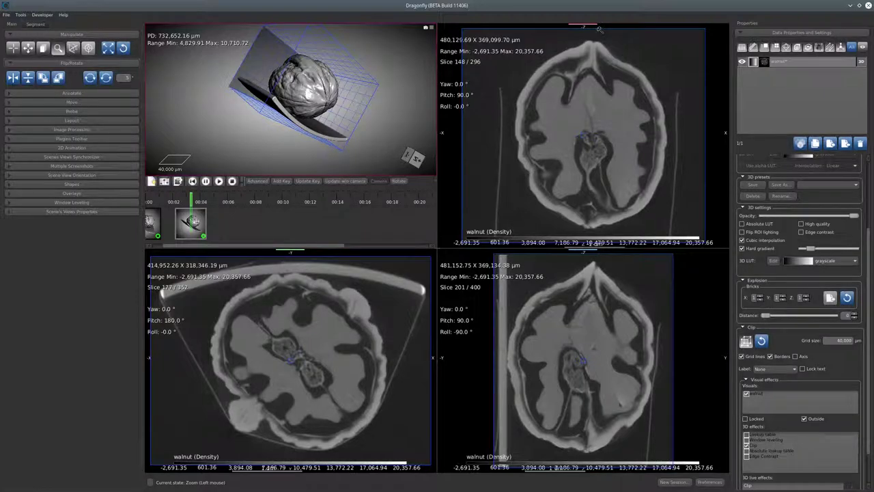
drag(597, 31, 584, 60)
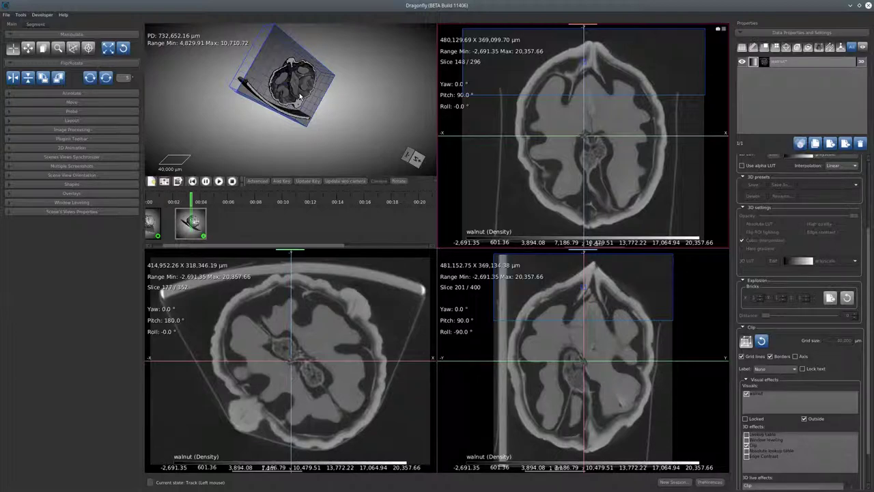
click(747, 342)
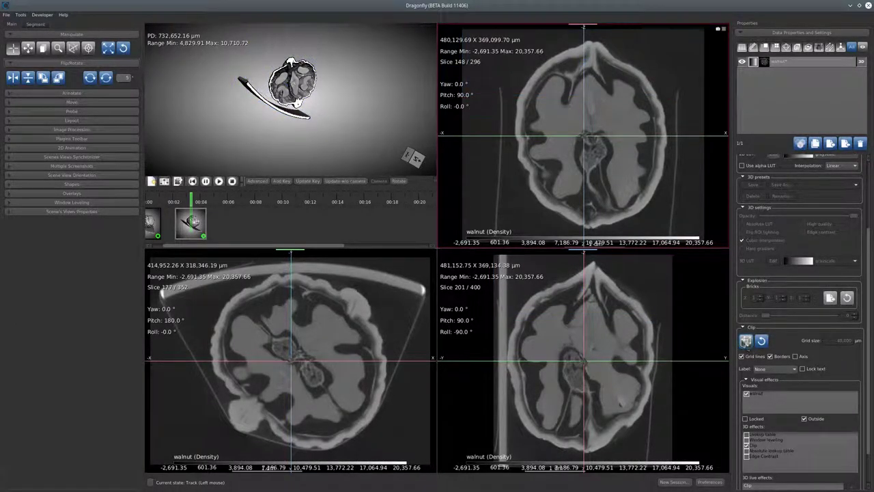
Maximize the 3D view, zoom in on the clipped walnut, and pan it right and down.
double_click(359, 129)
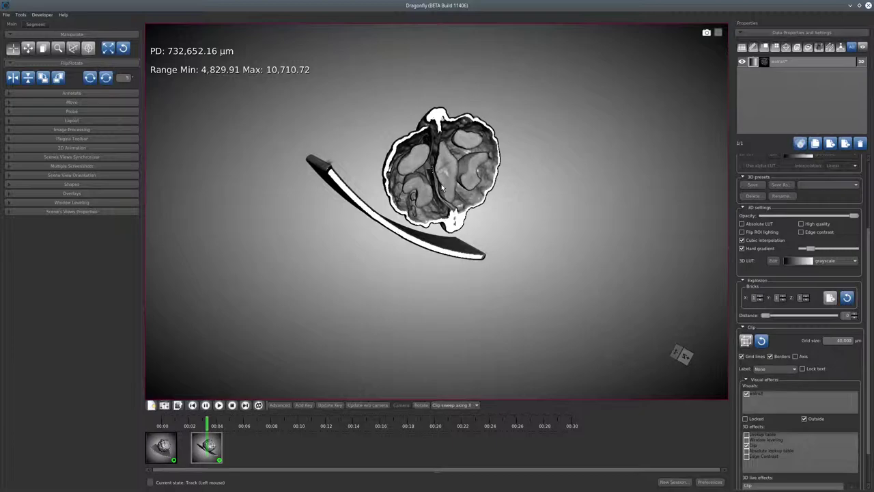
key(z)
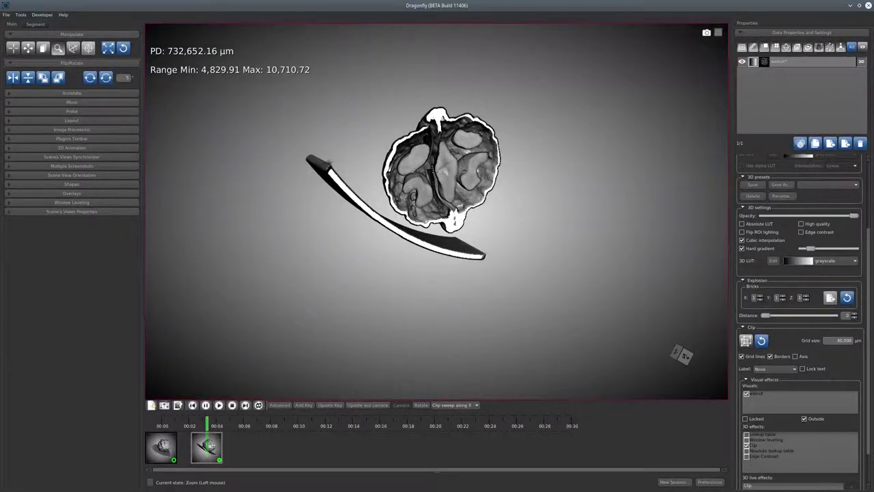
drag(460, 156, 473, 268)
key(x)
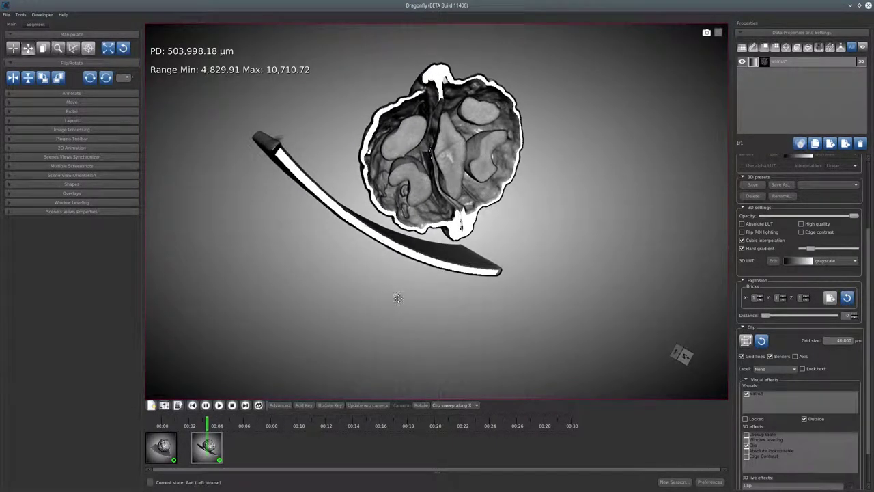
drag(408, 197, 453, 230)
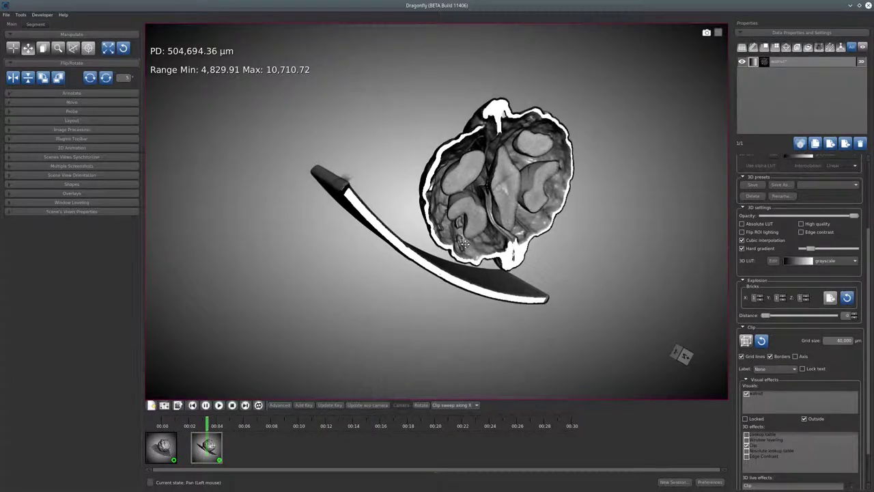
Rotate the clipped walnut and spoon to a new angle and add a keyframe at 00:08.
key(Escape)
drag(354, 207, 331, 321)
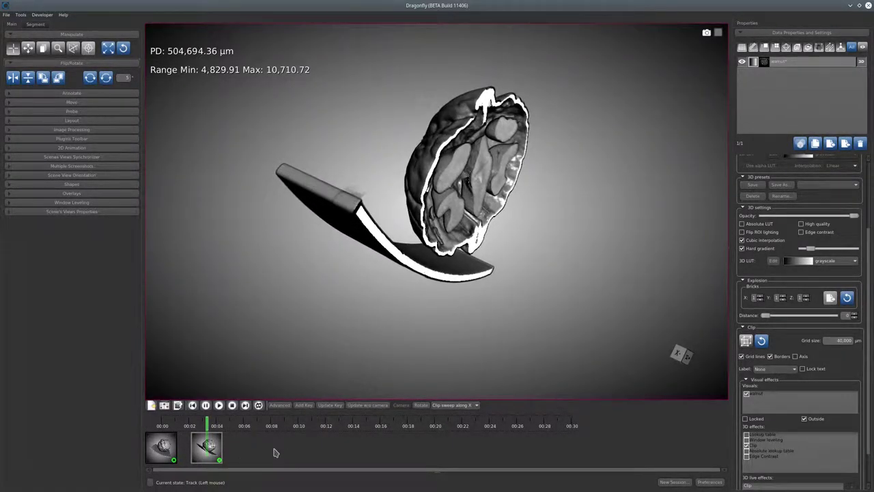
click(273, 451)
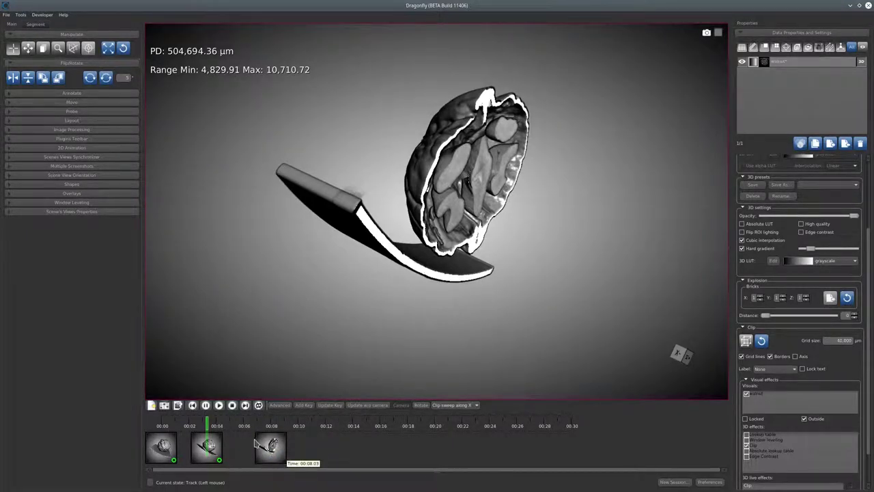
drag(210, 425, 272, 425)
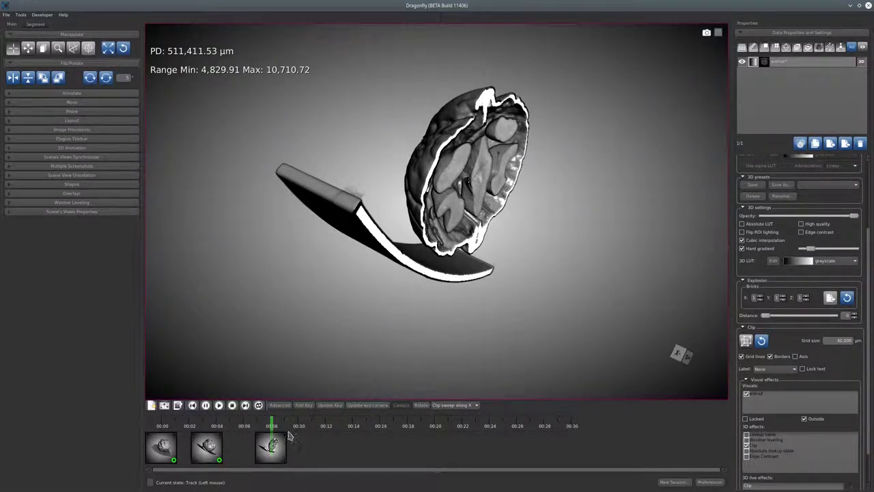
Set the 3D LUT to thermal at the 00:08 keyframe, update that keyframe, and preview the blend.
click(274, 447)
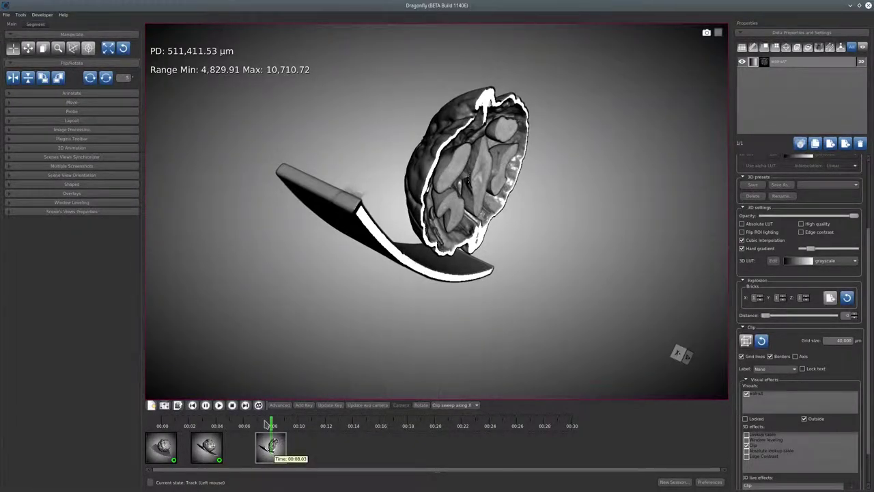
drag(272, 421, 211, 421)
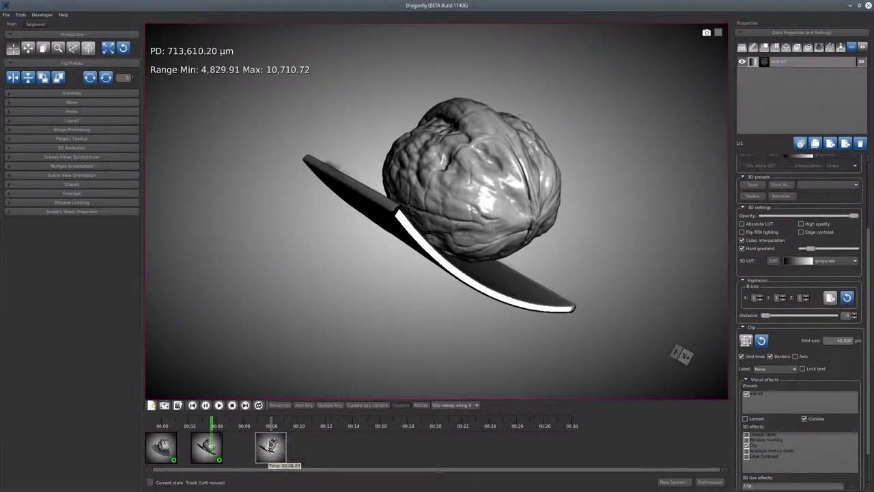
click(271, 445)
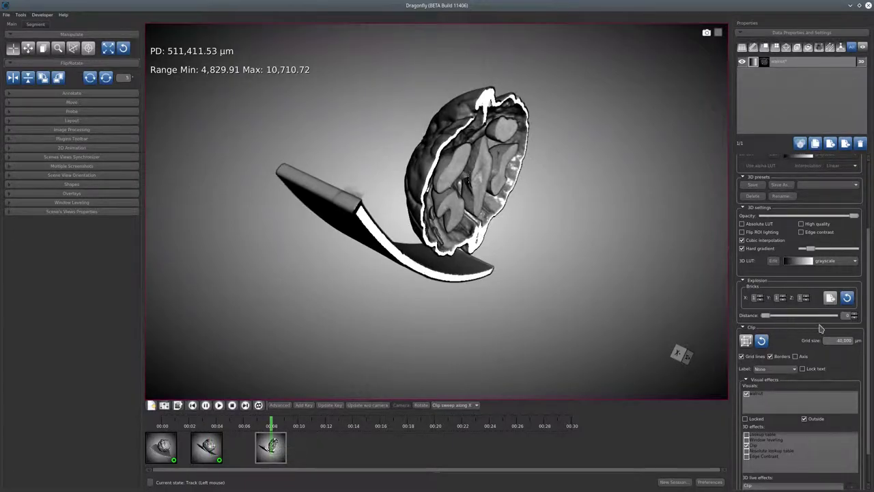
click(854, 261)
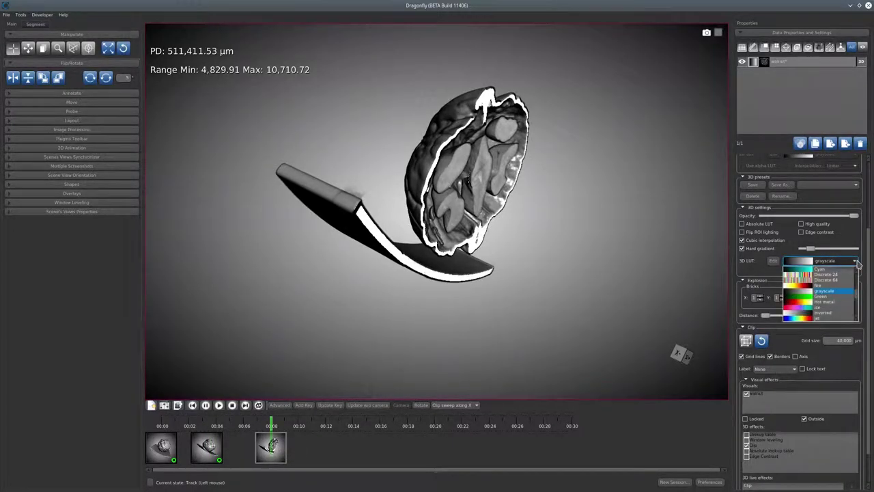
drag(858, 295, 856, 312)
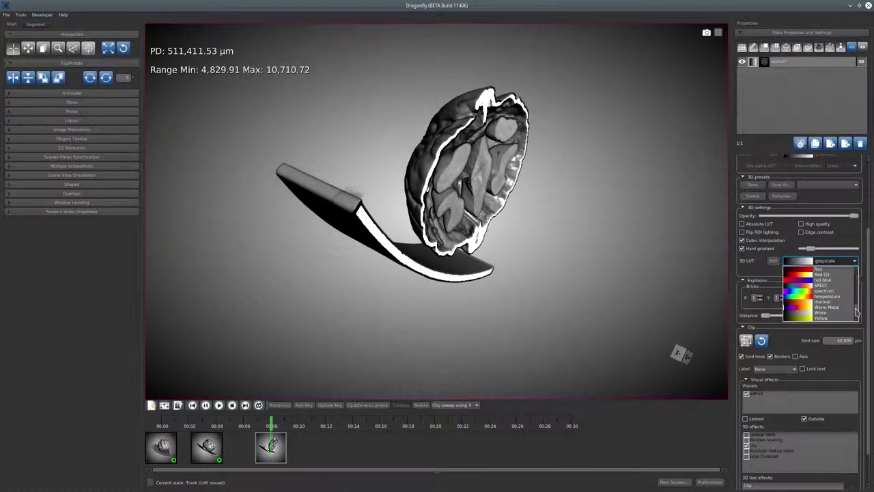
click(823, 302)
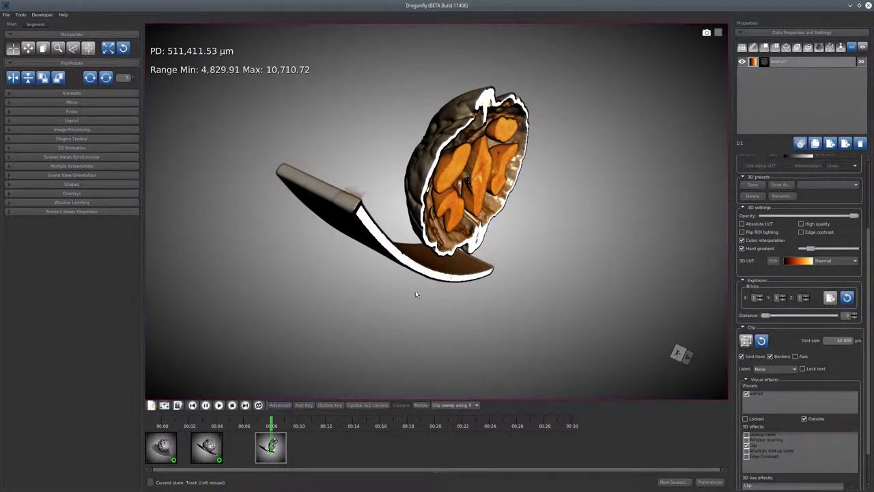
right_click(276, 446)
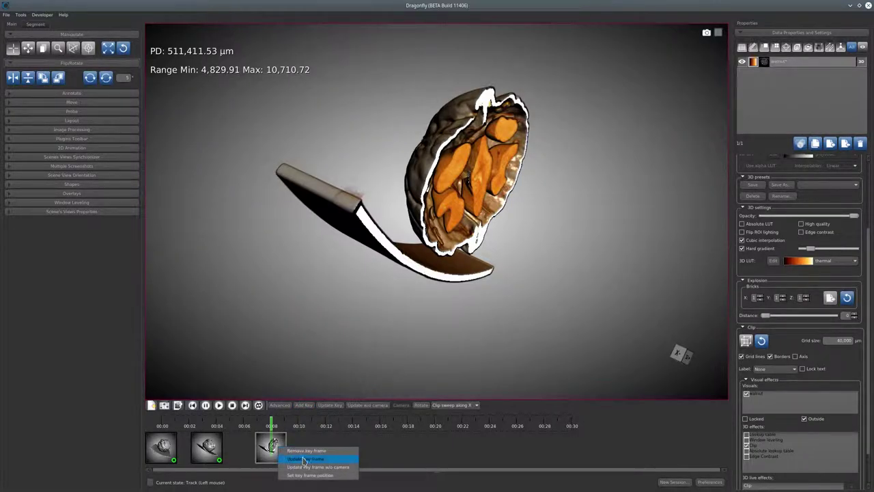
click(304, 460)
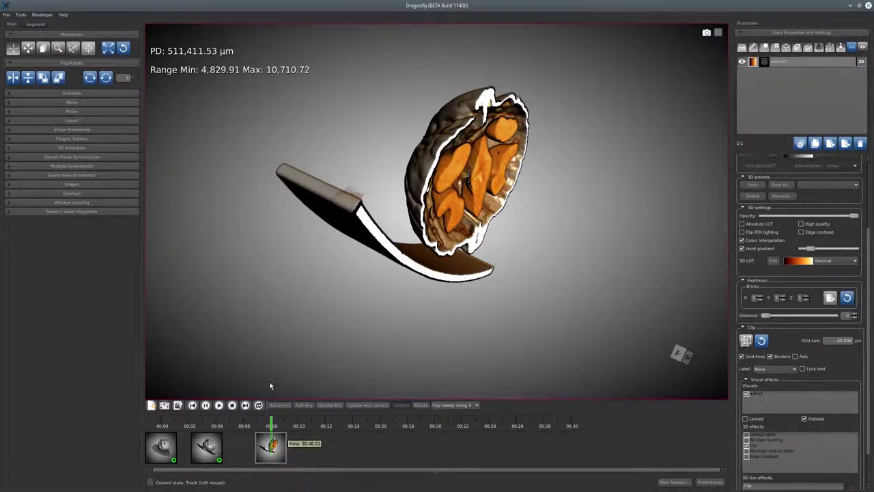
drag(271, 422, 239, 423)
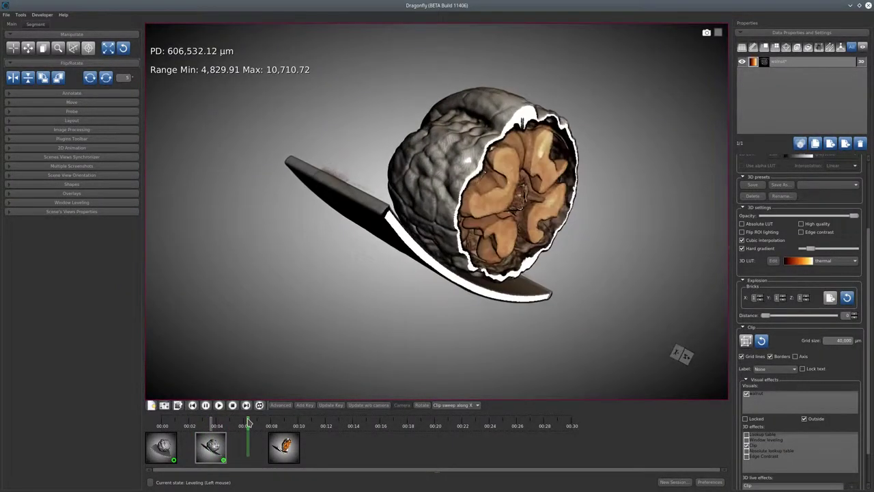
Scrub and play back the walnut animation, then bring up the Export Animation settings.
drag(248, 424, 285, 418)
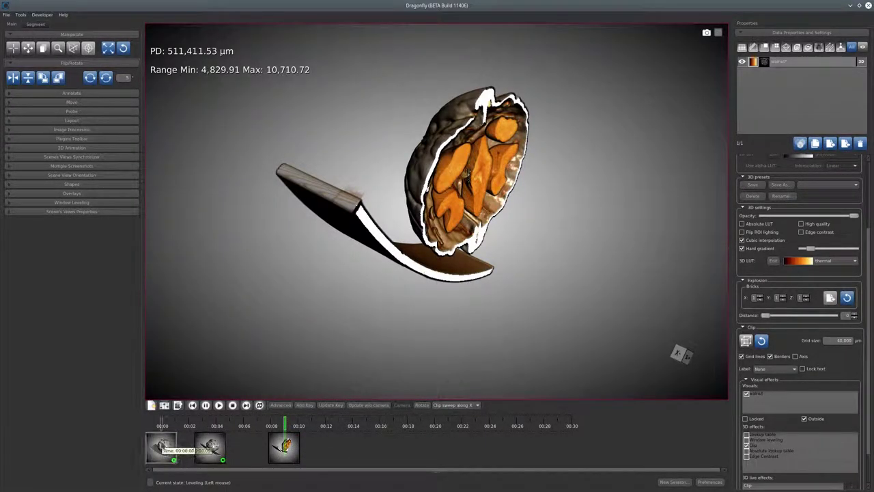
click(169, 424)
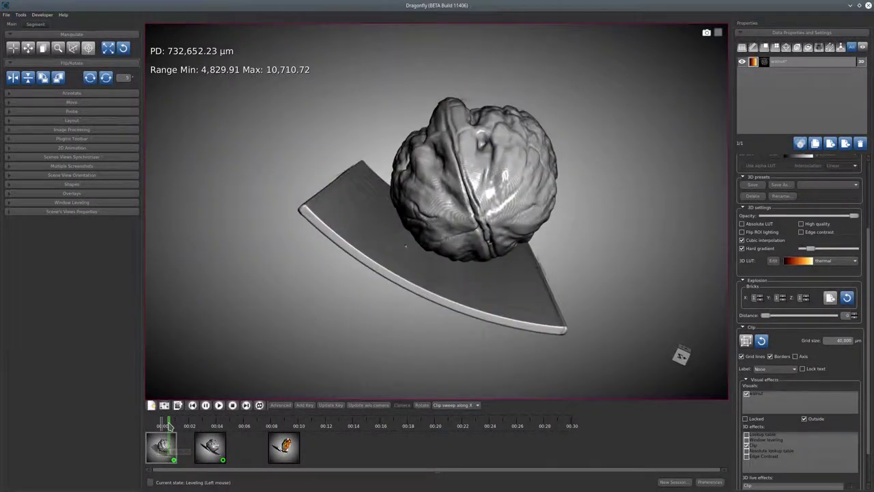
drag(169, 425, 204, 424)
click(218, 405)
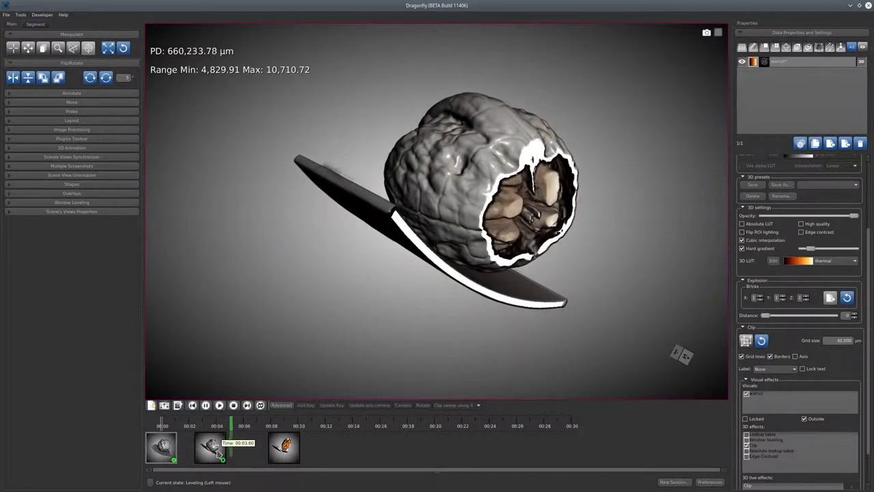
click(219, 405)
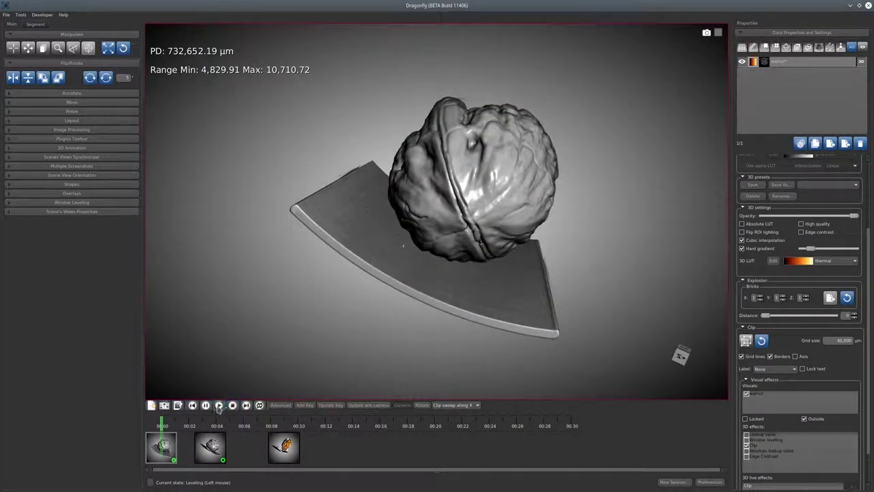
click(178, 406)
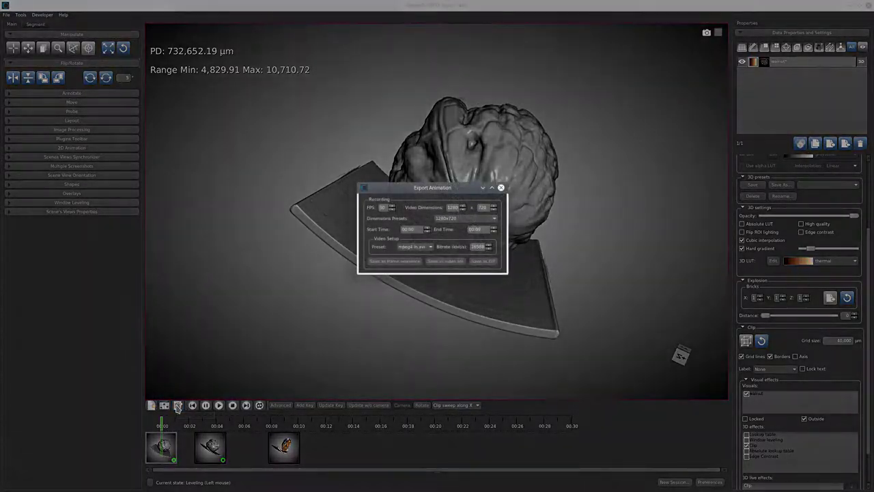
Keep the export video size at 1280x720 and the format at mpeg4 in avi.
click(495, 220)
click(494, 220)
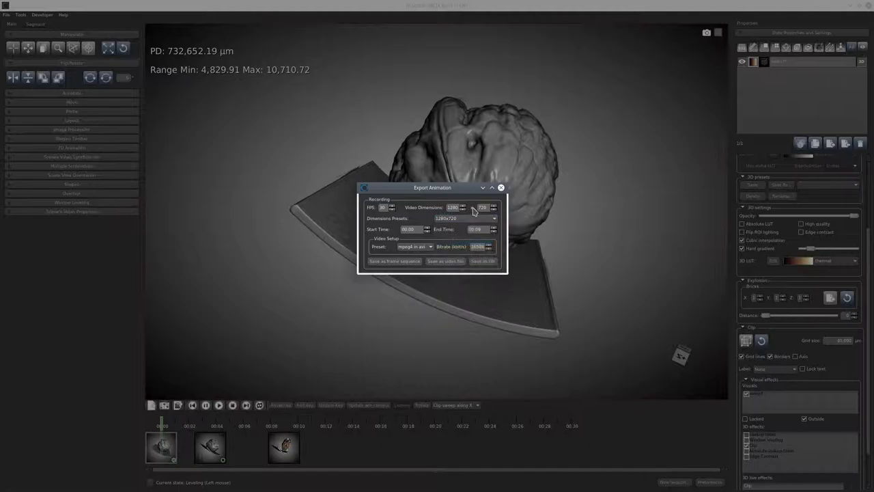
click(431, 248)
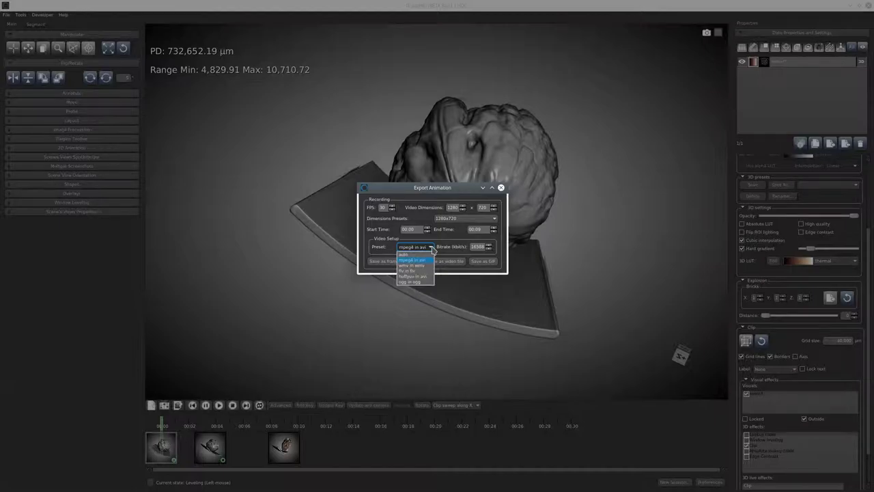
click(477, 247)
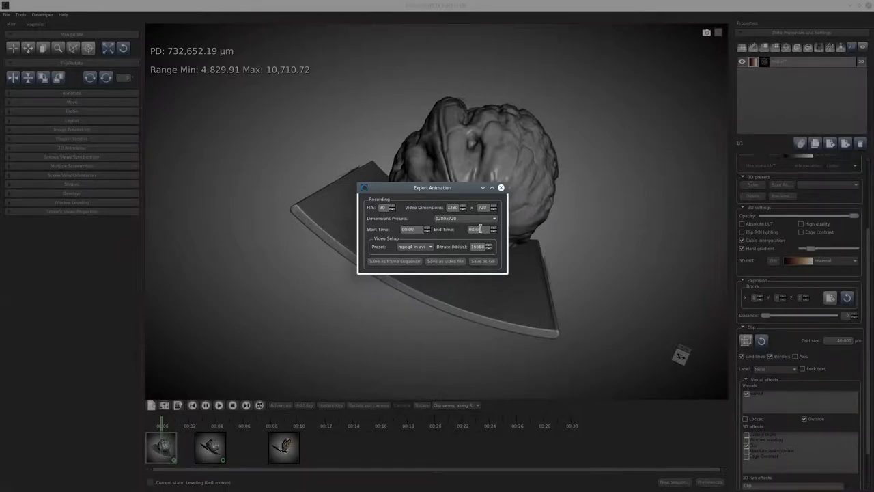
Close the export settings and nudge the second keyframe slightly earlier on the timeline.
click(502, 188)
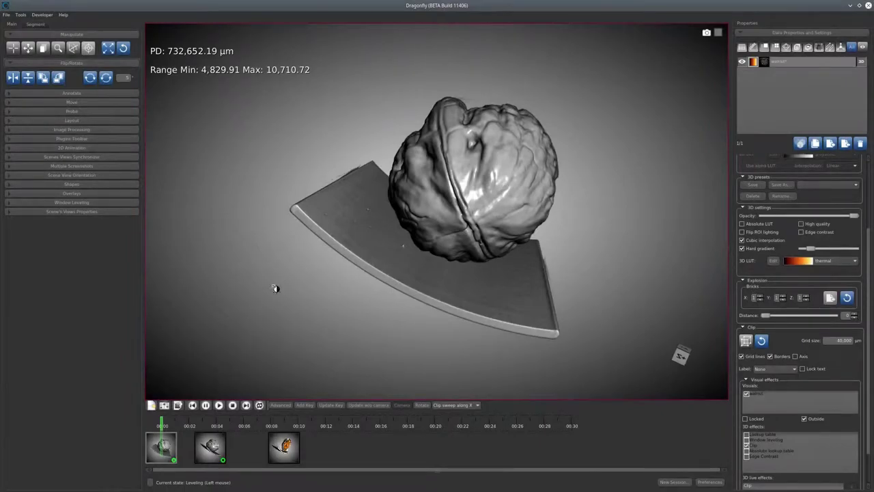
key(Escape)
mouse_move(212, 446)
mouse_down()
mouse_move(159, 446)
mouse_move(217, 448)
mouse_up()
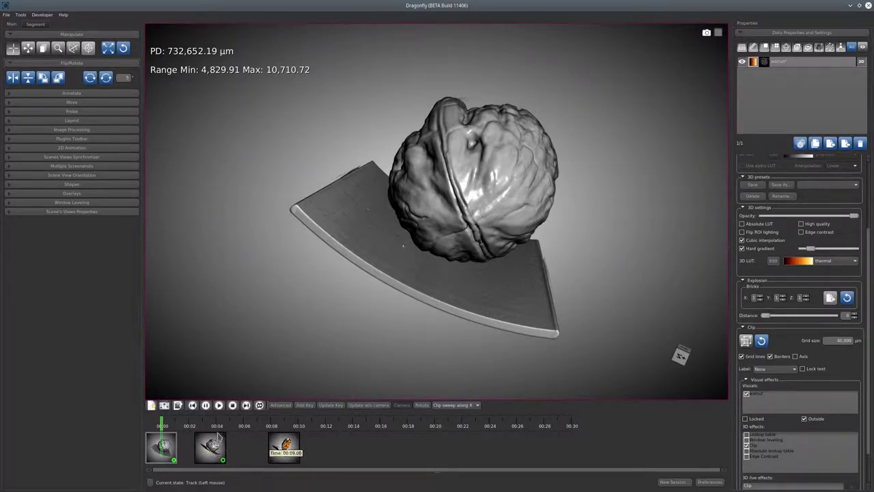
Scrub the animation from 00:01 to 00:09, then close the Movie Maker timeline.
click(181, 424)
drag(182, 424, 283, 425)
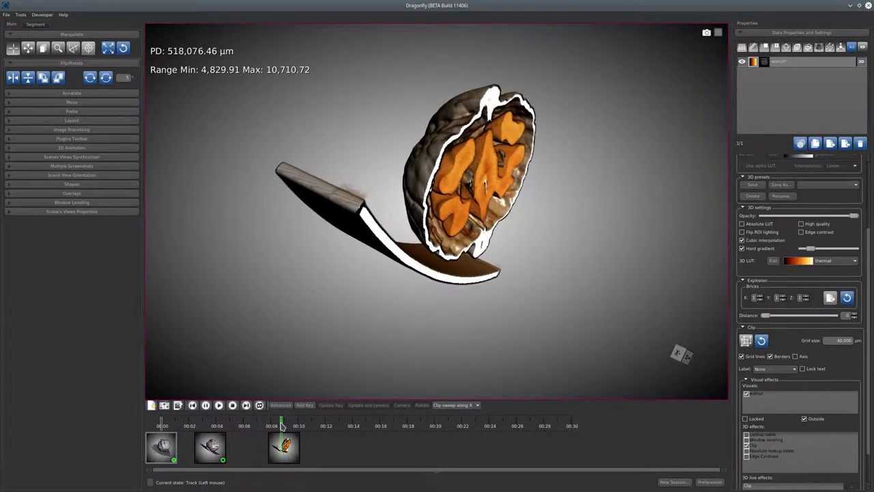
right_click(581, 262)
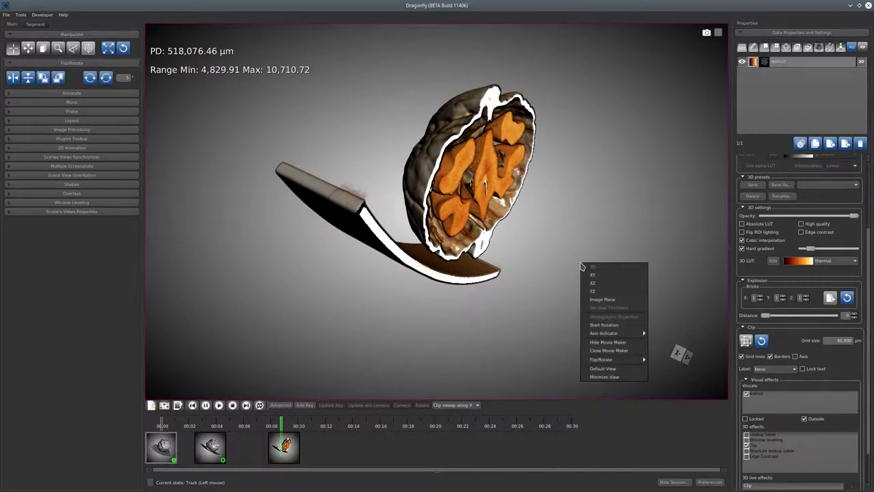
click(605, 350)
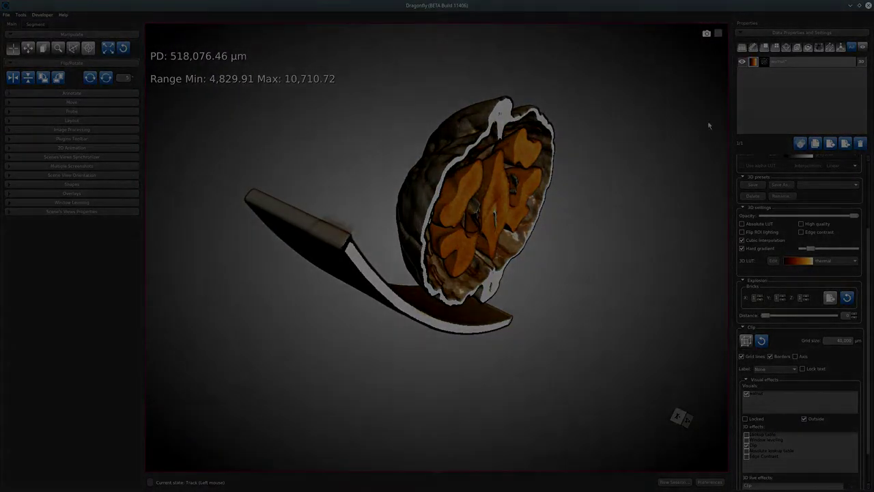